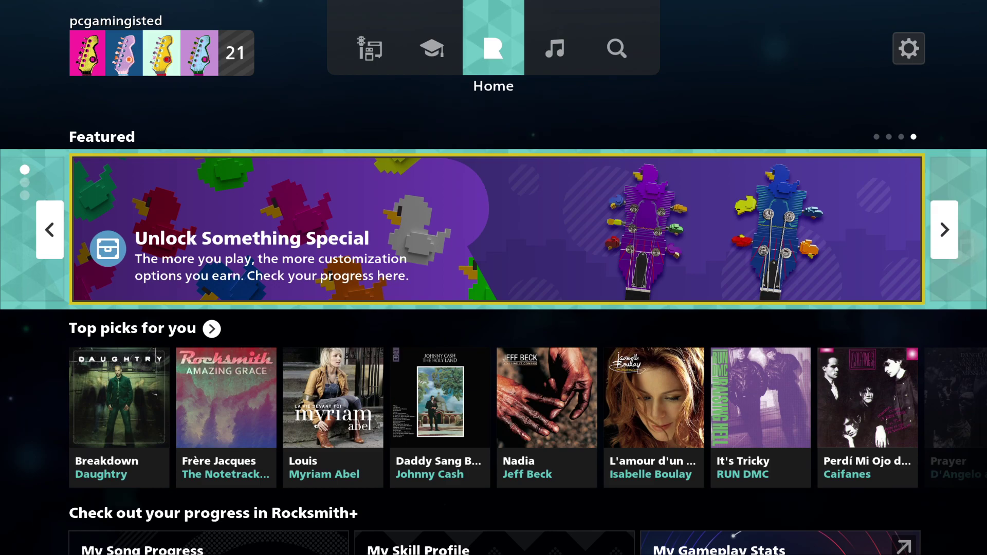
Step: Launch Rocksmith Workshop from the game's settings
key(Escape)
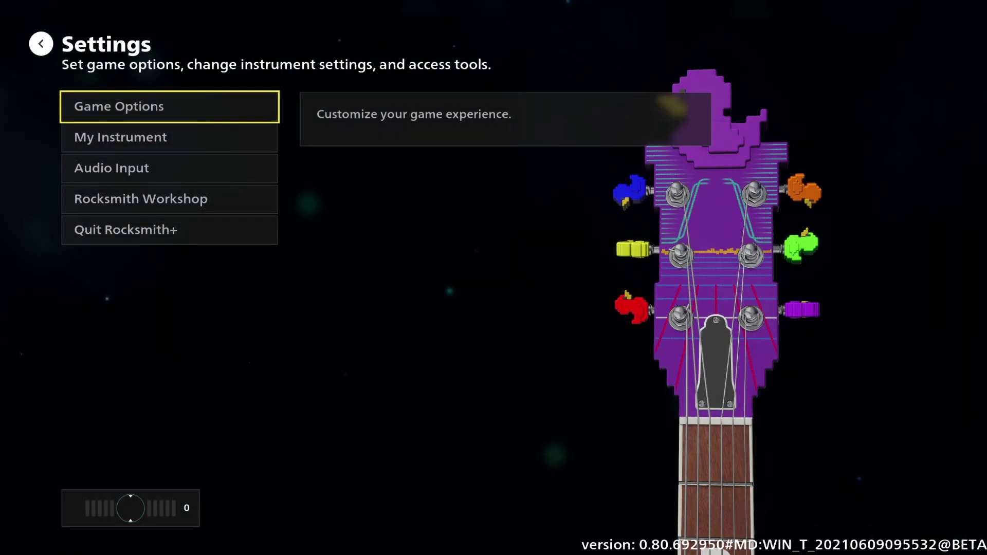
key(Down)
key(Down)
key(Down)
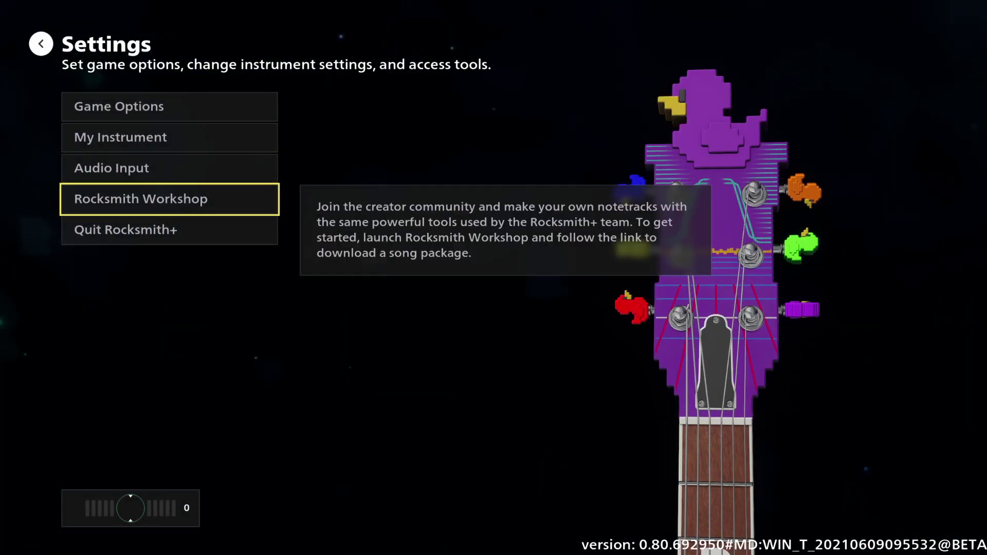
key(Return)
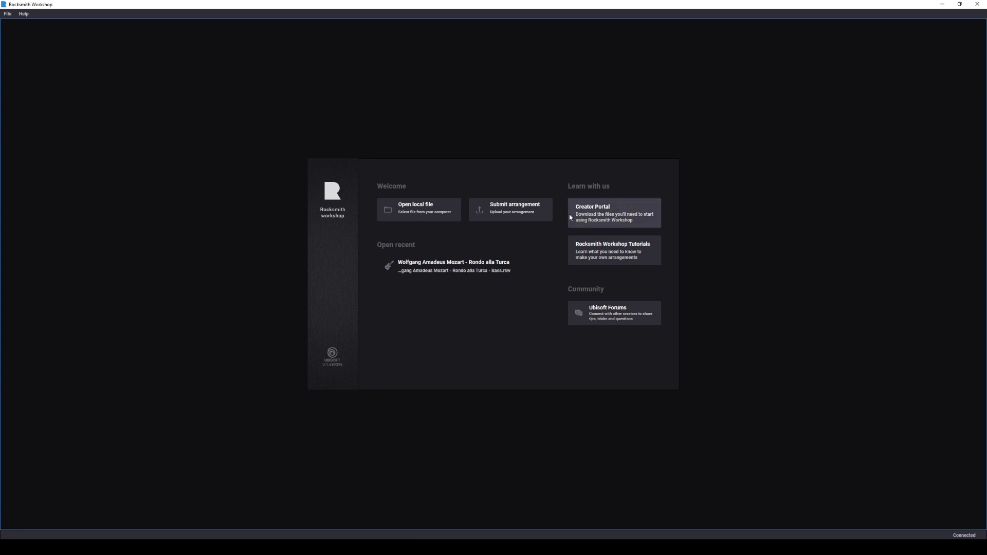
Step: Open the Creator Portal website from Rocksmith Workshop and look over its welcome page
click(611, 222)
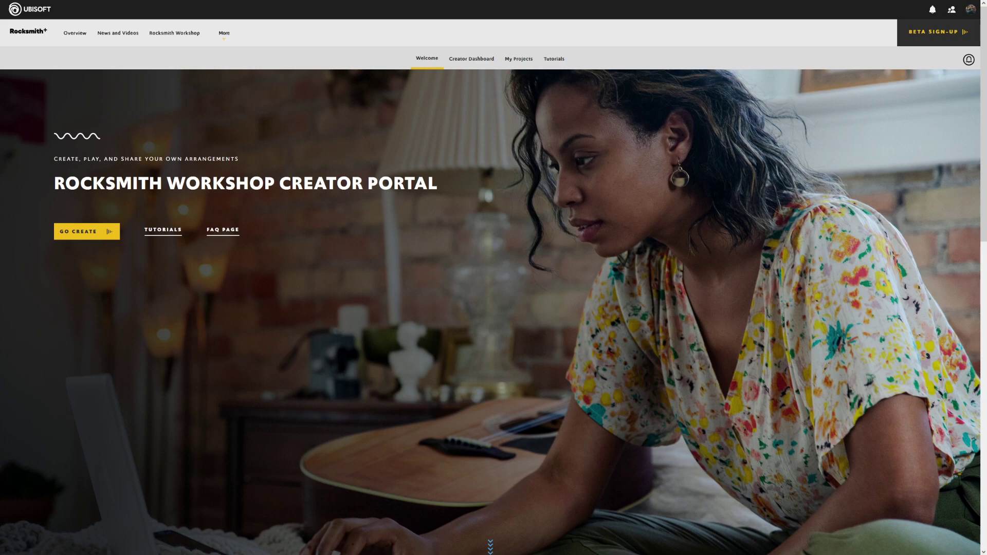
scroll(984, 345, down, 8)
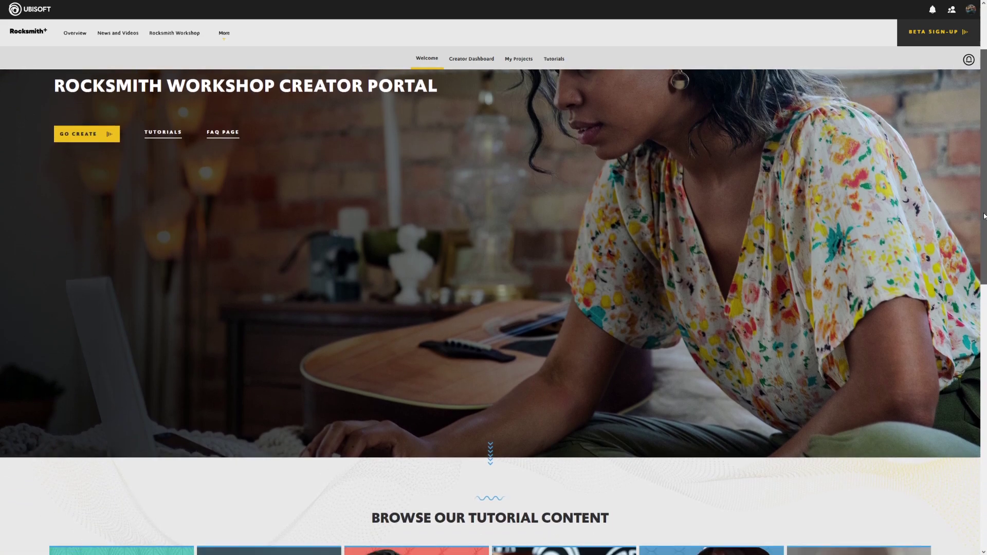
scroll(984, 345, down, 1)
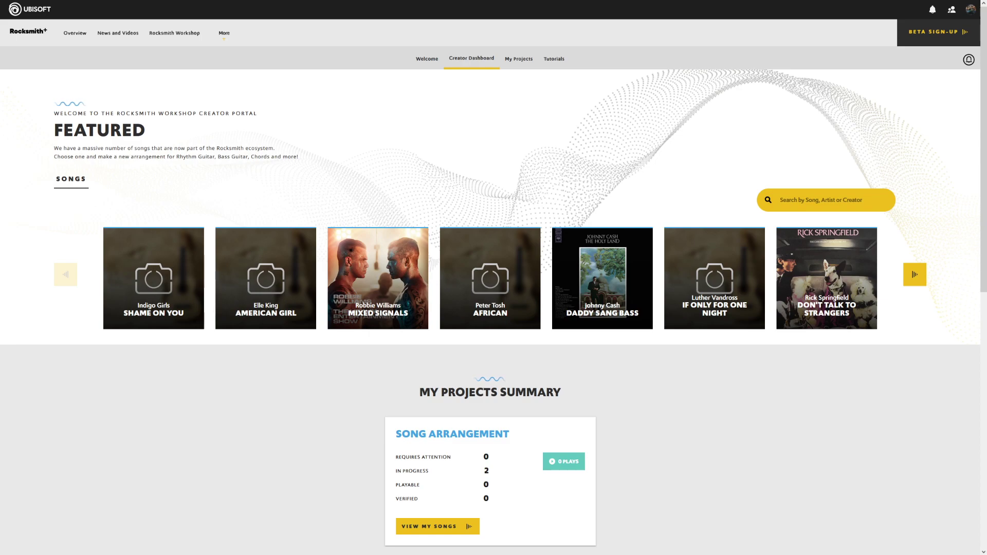
Step: Search the Creator Dashboard's song catalogue for "dave"
click(865, 206)
text(dave)
key(Return)
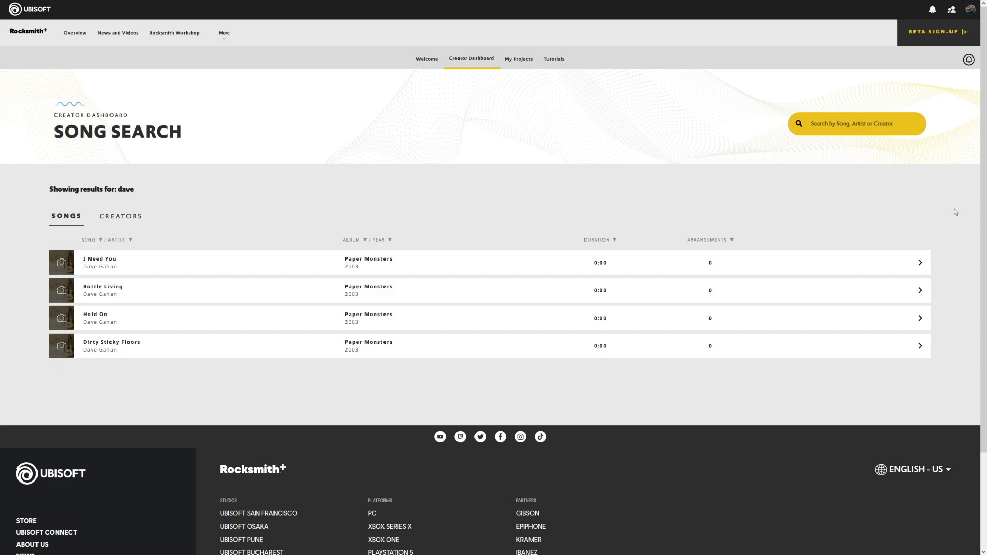
Step: Run a new song search for "john"
click(883, 128)
text(john)
key(Return)
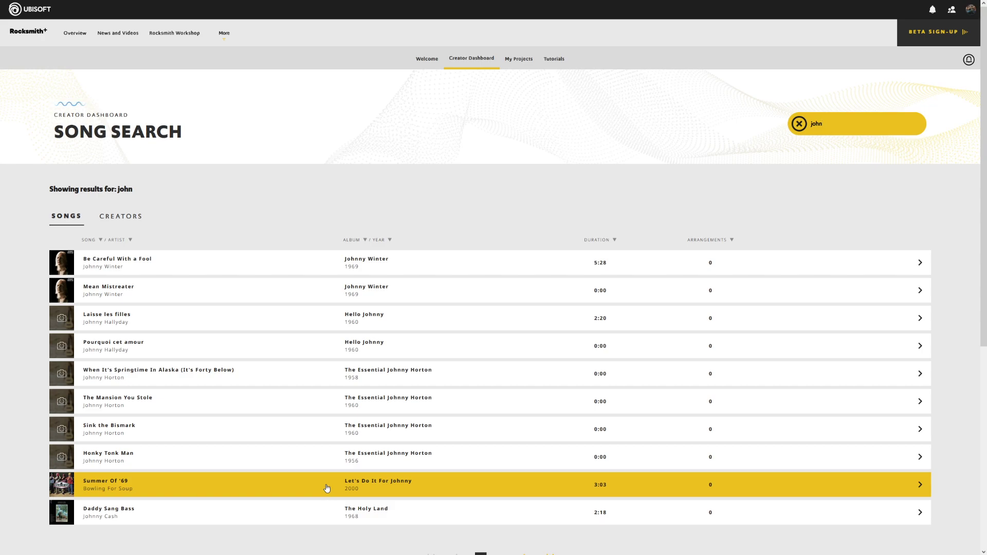
Step: Open the song page for "Be Careful With a Fool" and examine its guitar and bass project downloads
click(266, 271)
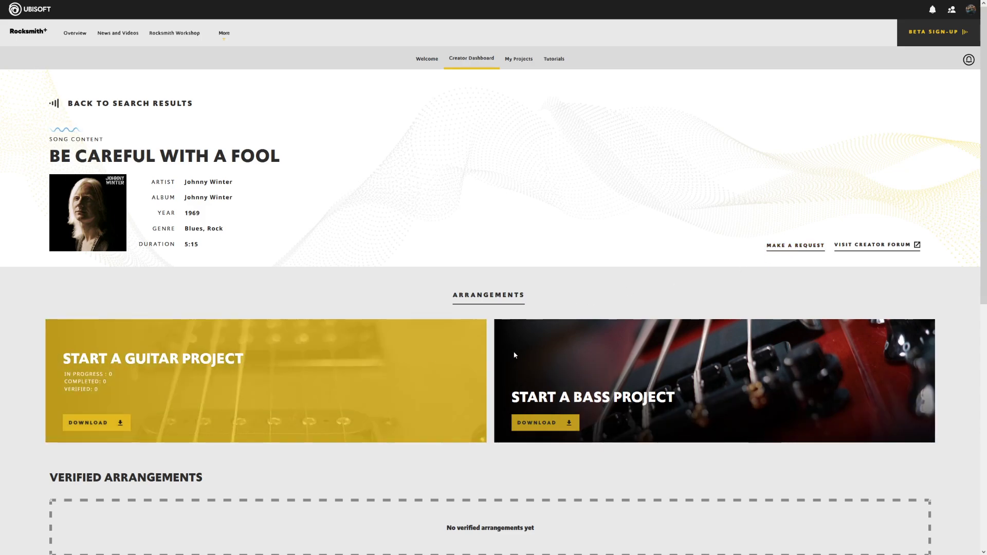
scroll(566, 360, down, 3)
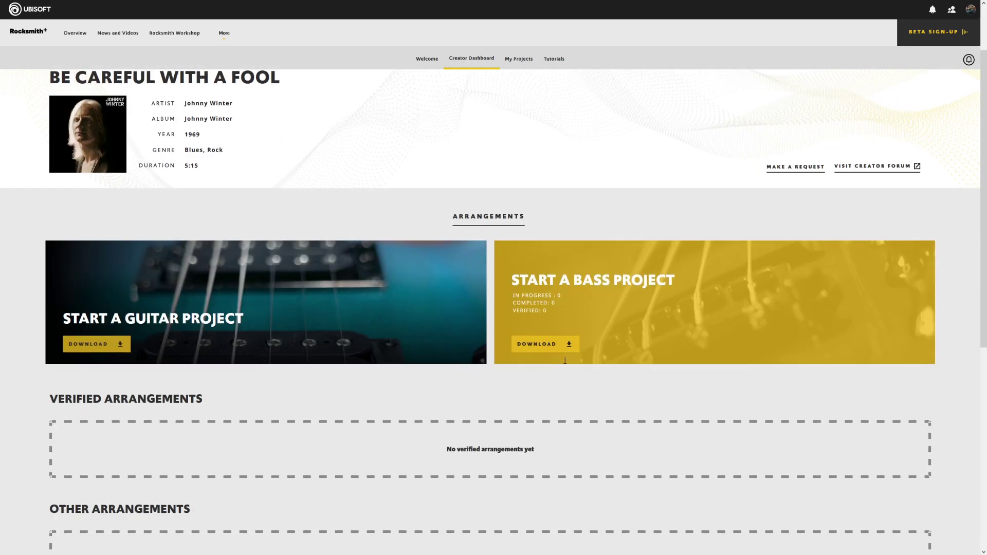
scroll(568, 366, down, 1)
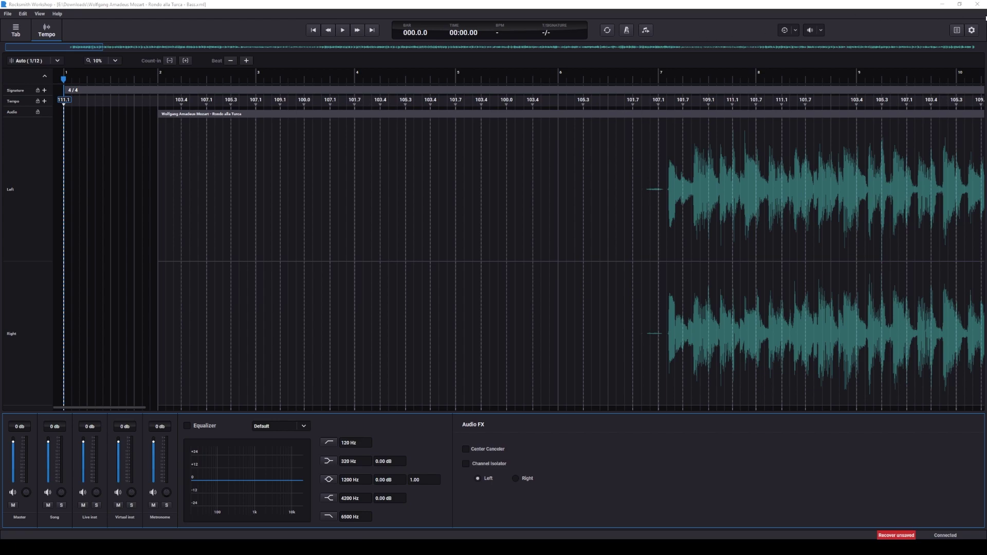
Step: In Rocksmith Workshop, inspect tempo positions along the waveform up to bar 8, beat 4, and show the arrangement settings
click(957, 30)
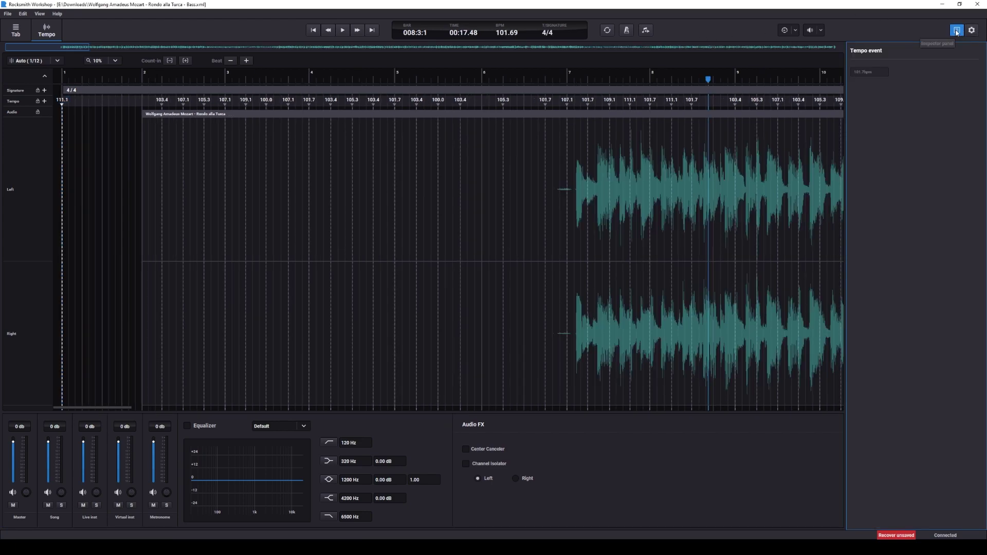
click(680, 175)
click(719, 180)
click(615, 195)
click(664, 168)
click(717, 170)
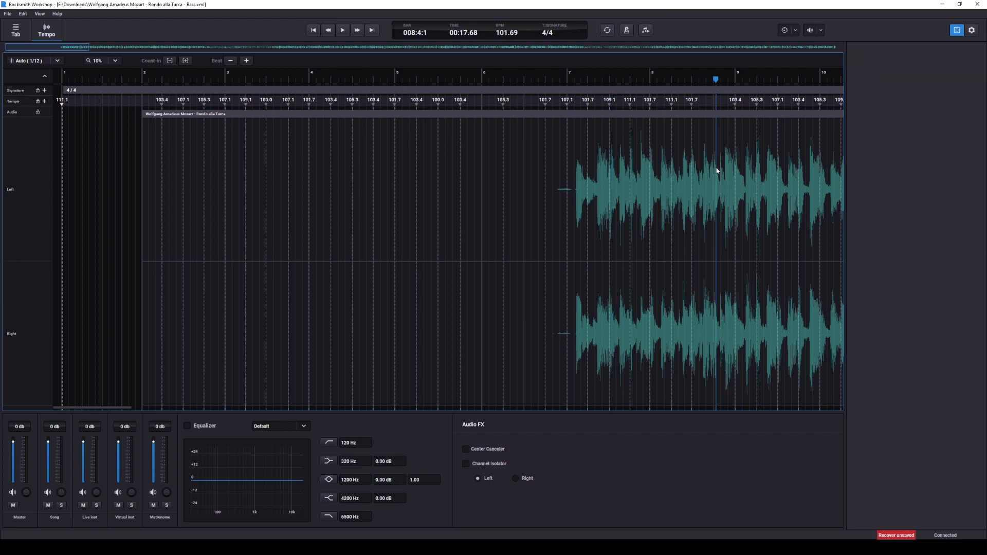
click(971, 30)
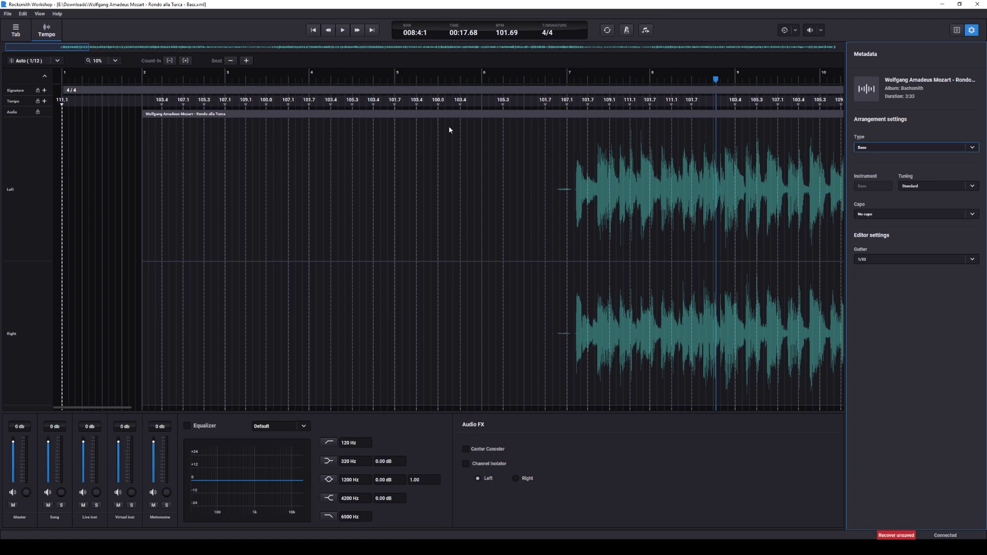
Step: Switch to the tab editor and view the Chord Template Library and the Tone Library
click(19, 32)
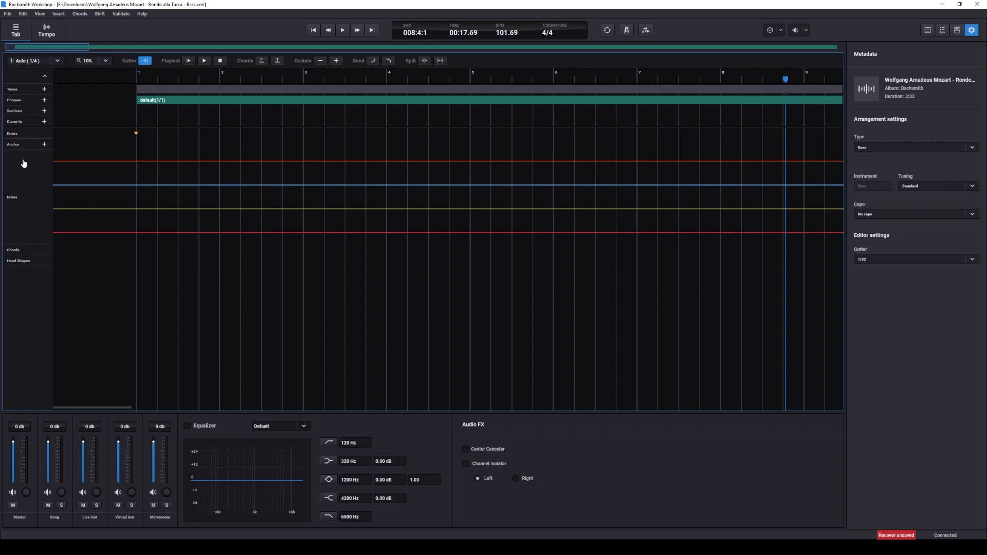
click(945, 31)
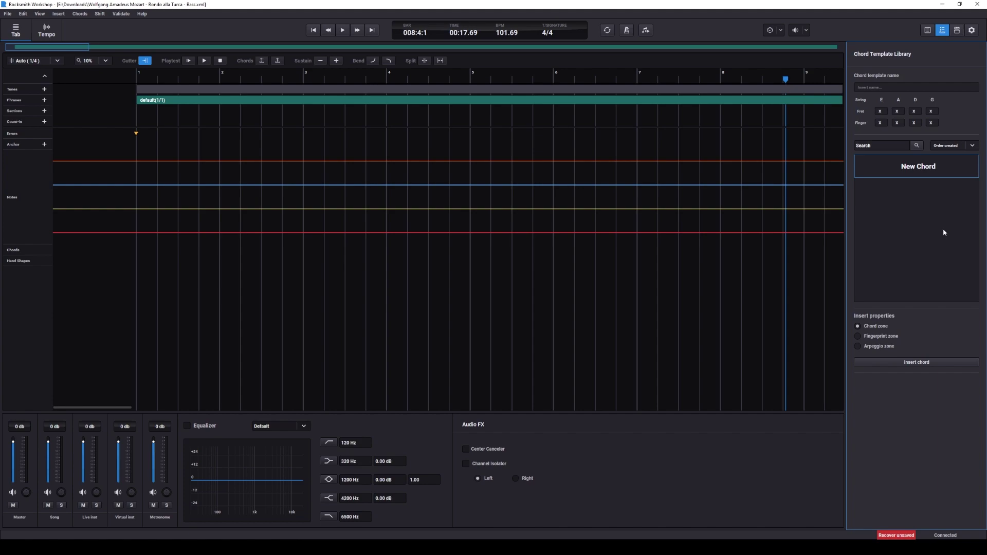
click(958, 30)
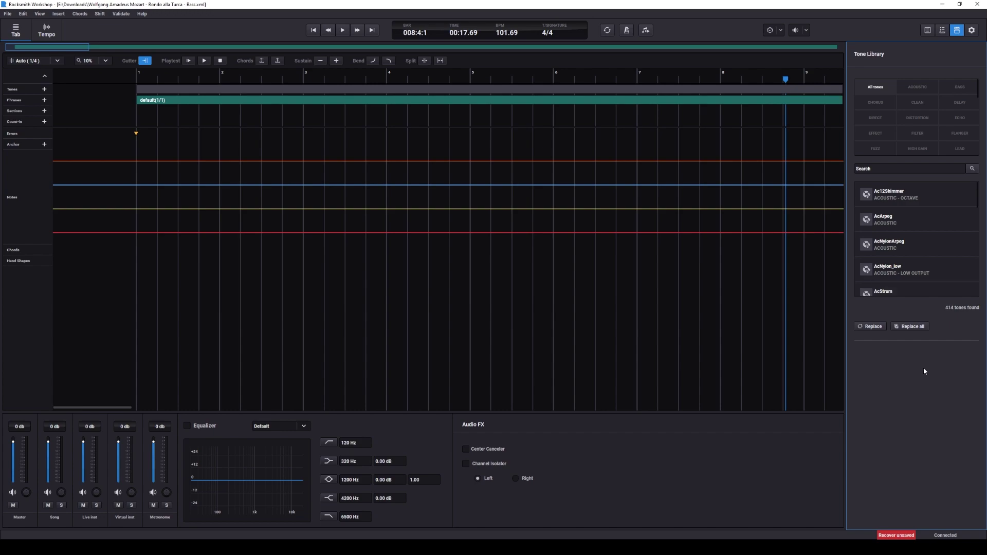
click(260, 162)
click(282, 186)
click(317, 206)
click(344, 222)
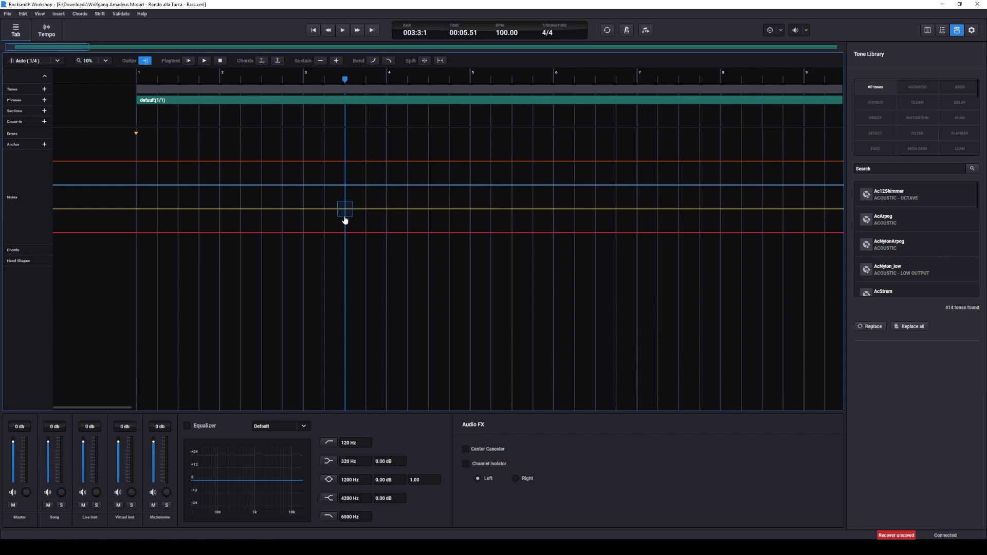
click(349, 165)
click(367, 185)
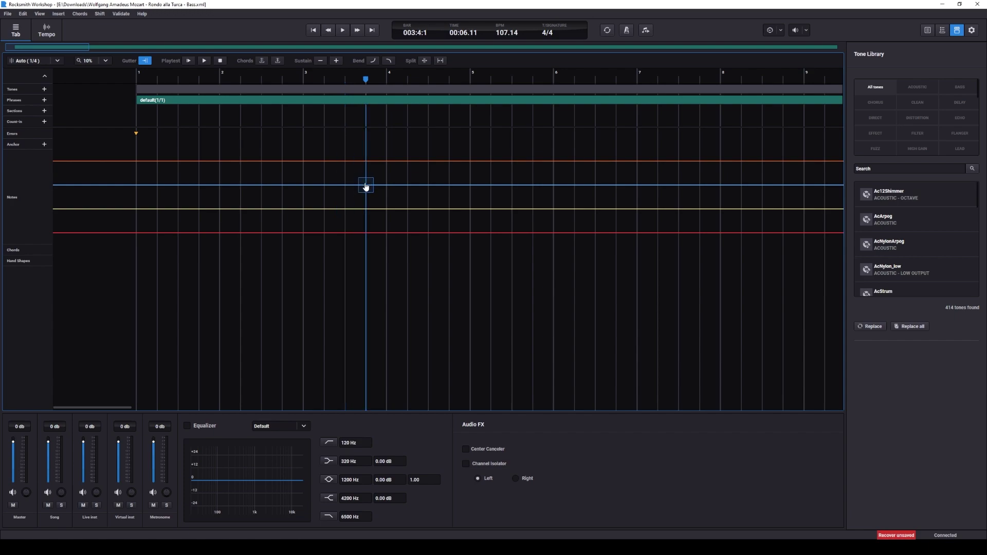
click(335, 187)
click(369, 212)
click(397, 234)
Step: Enter fret 5 on the red string at bar 5, beat 2, followed by five fret 7 notes alternating between the yellow and blue strings
click(489, 318)
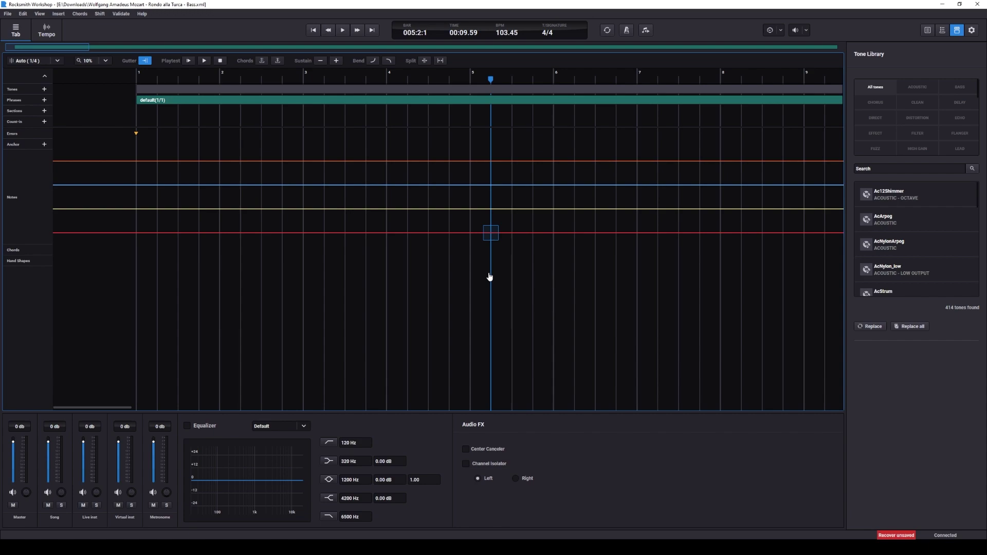
click(492, 239)
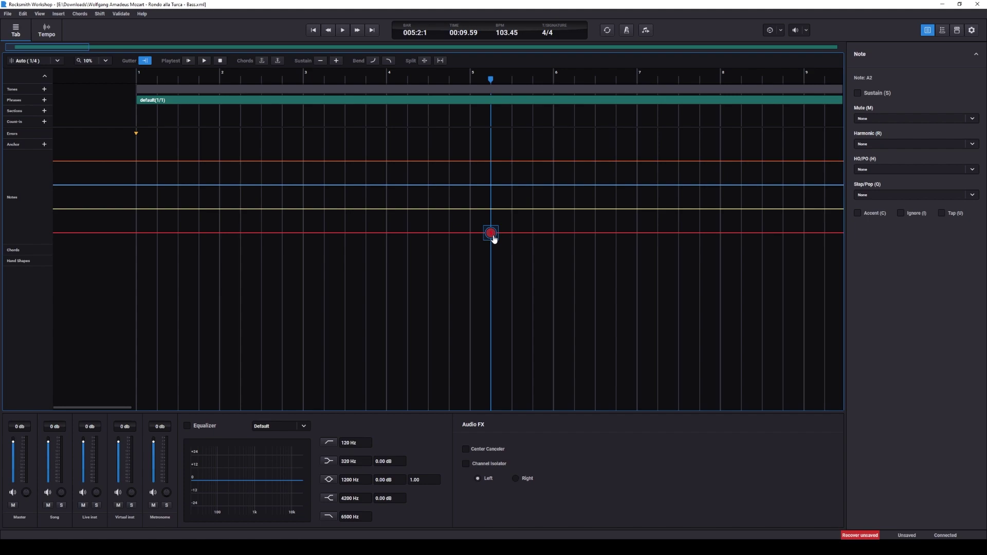
click(516, 213)
key(0)
key(Right)
key(Up)
key(0)
key(Right)
key(Down)
key(0)
key(Right)
key(Up)
key(7)
key(Right)
key(Down)
key(0)
key(Down)
key(Right)
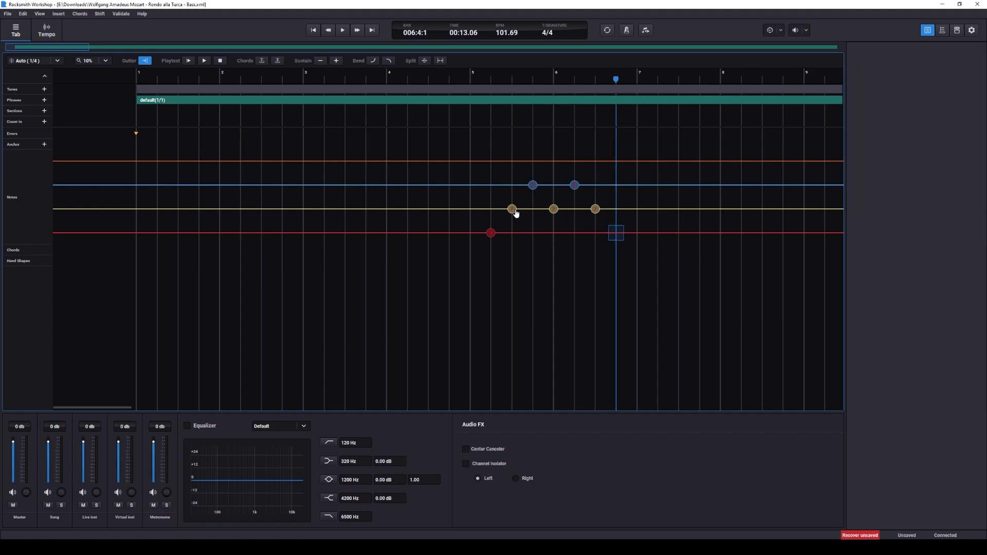
Step: Add a fret 5 note on the red string at bar 6, beat 4, and sustain it for about 6.875 beats
key(5)
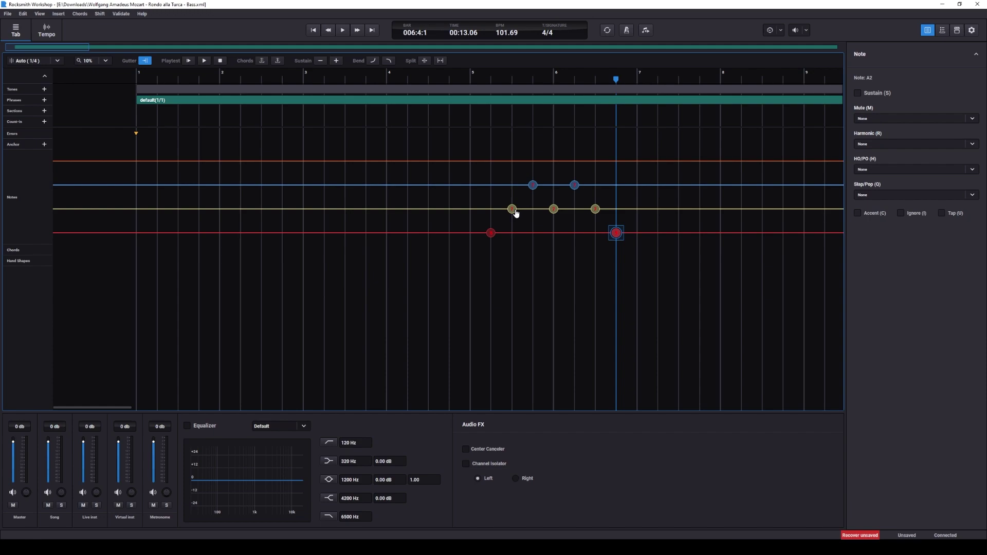
key(s)
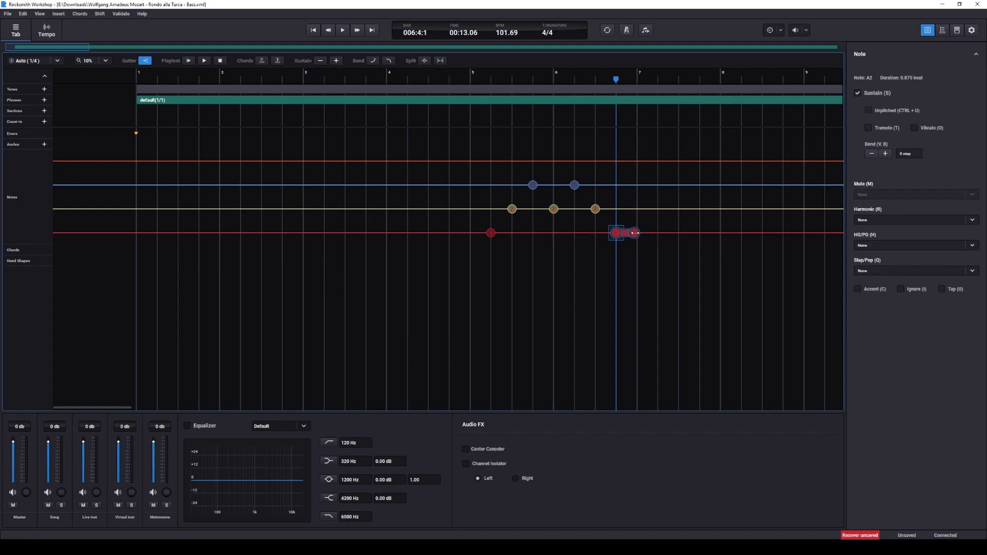
drag(636, 233, 761, 233)
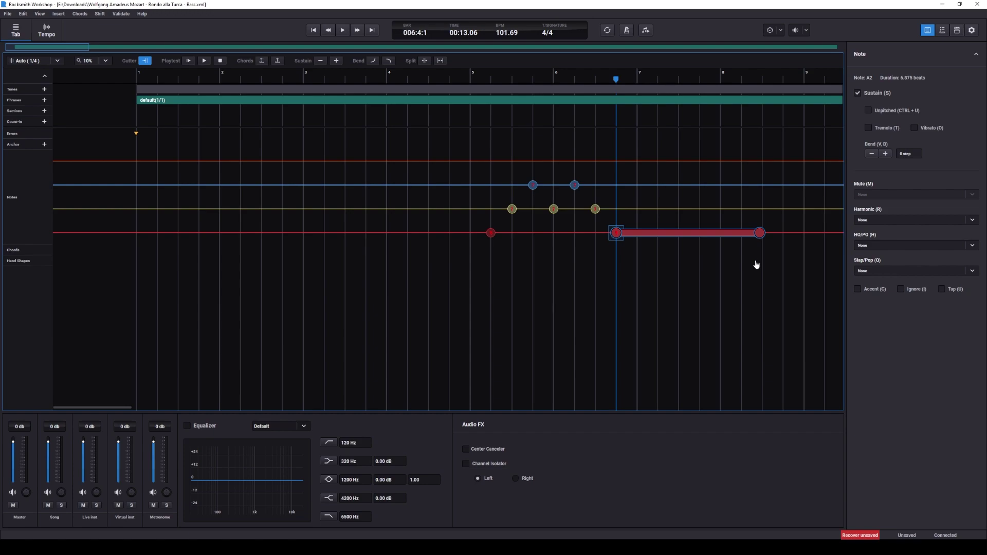
Step: Stack a fret 5 note on the yellow string and a fret 7 note on the blue string at bar 8, beat 4
click(788, 215)
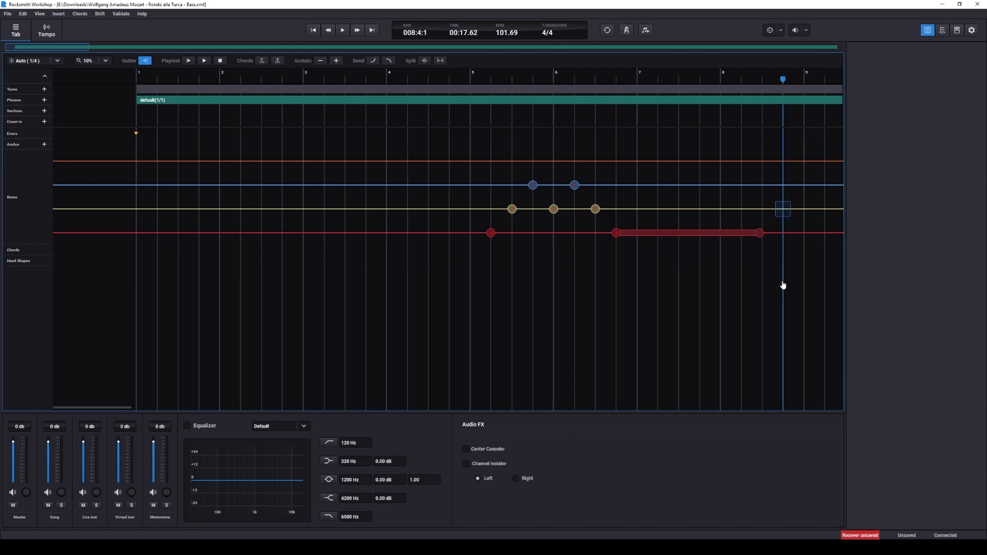
key(5)
key(Up)
key(7)
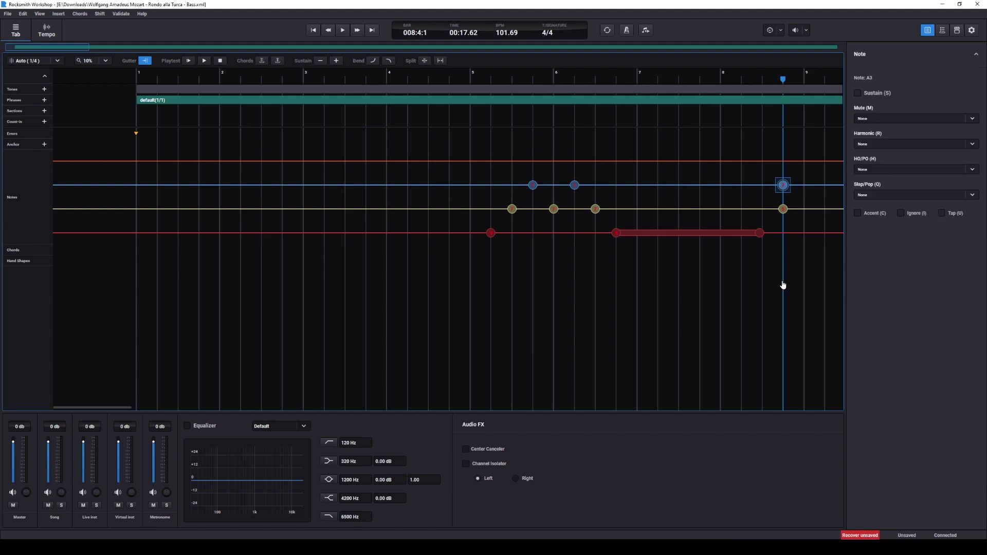
Step: Assign finger 1 to the stacked yellow-string note and finger 3 to the blue-string note
key(Down)
key(Up)
key(3)
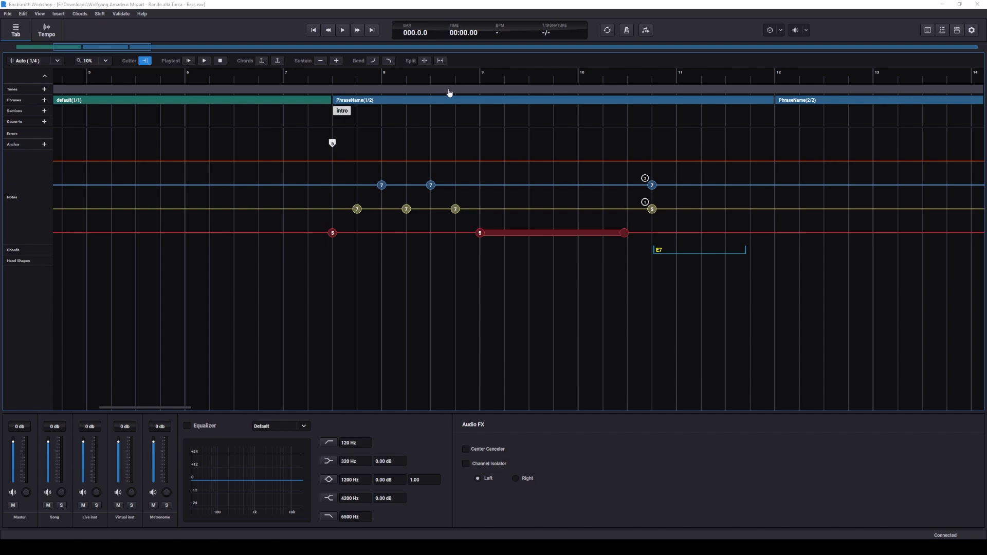
Step: Test play the Rondo alla Turca bass arrangement in Rocksmith+ and pause the playback
click(121, 13)
click(130, 25)
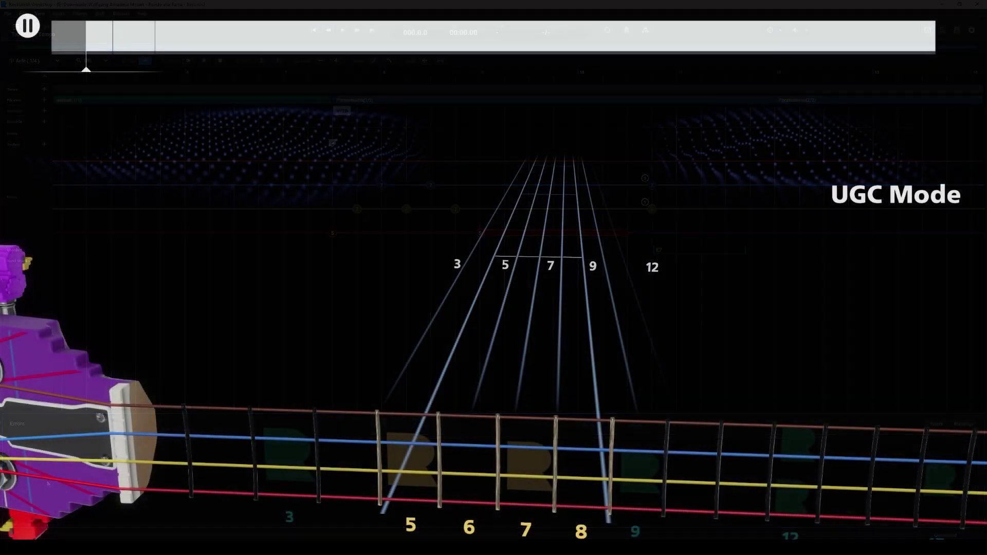
mouse_move(29, 23)
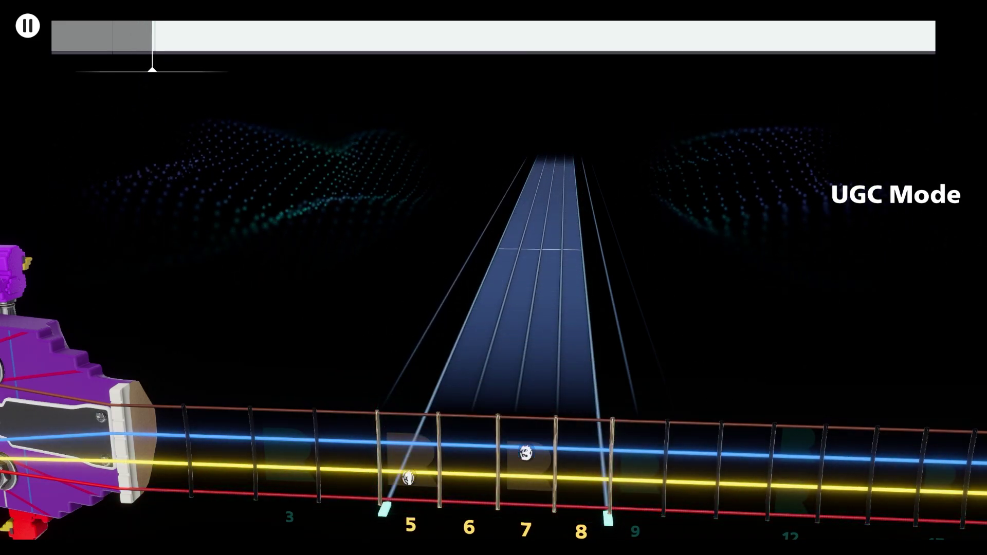
key(Escape)
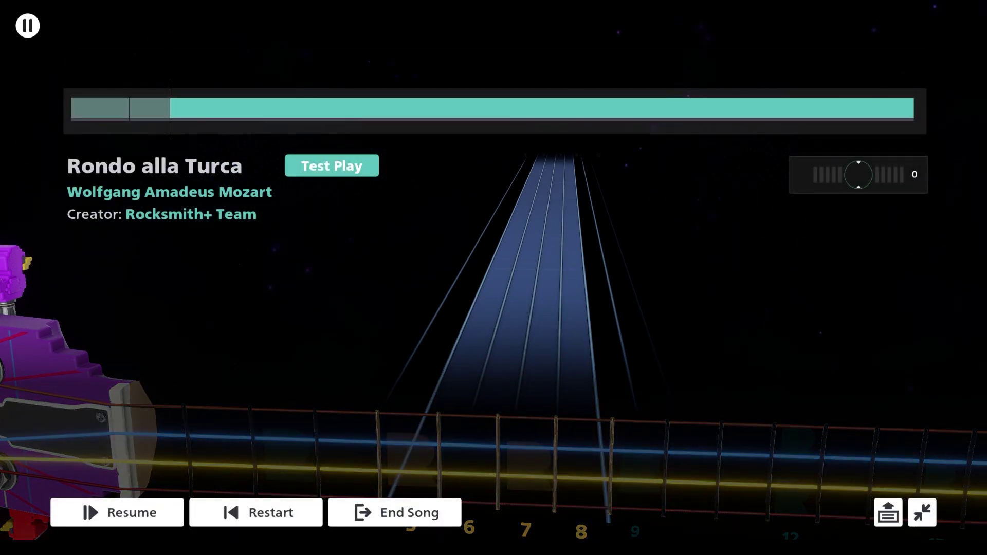